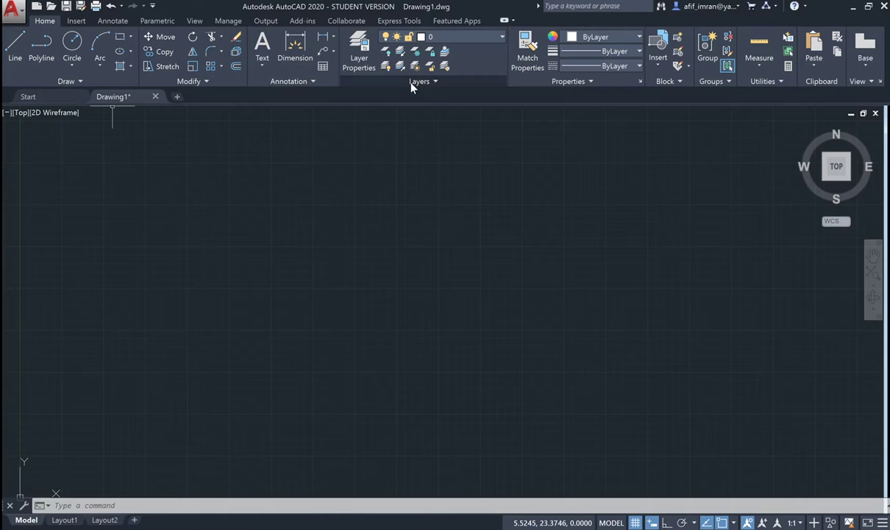
Step: Open the Layer Properties Manager, dock it left and then top, and float it back over the drawing
left_click(358, 61)
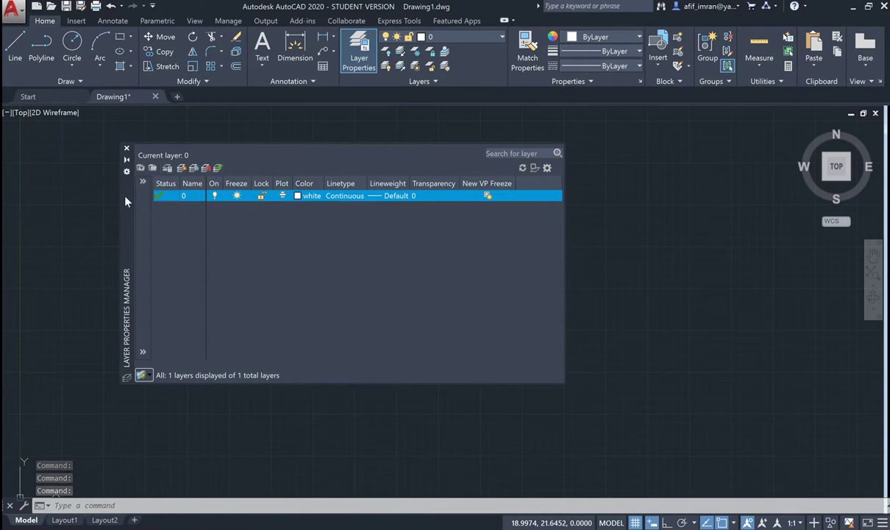
mouse_move(119, 187)
left_mouse_down()
mouse_move(248, 178)
mouse_move(242, 211)
mouse_move(3, 230)
left_mouse_up()
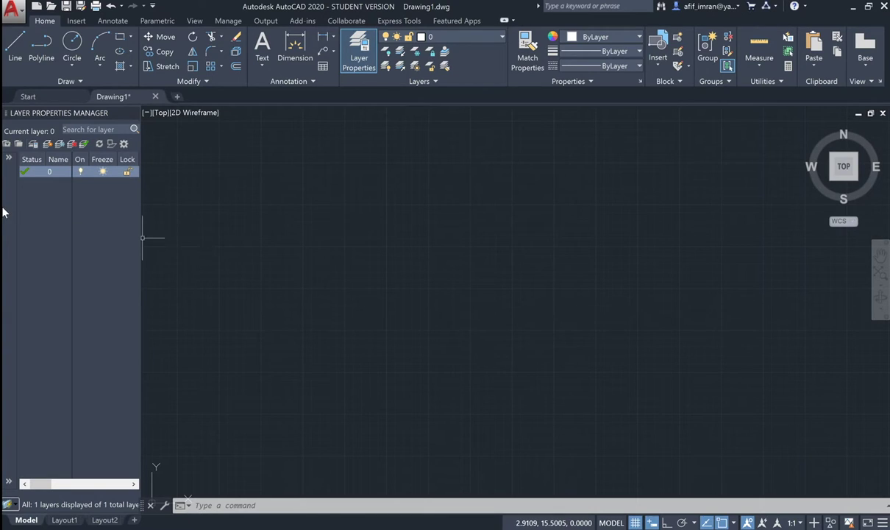
mouse_move(59, 112)
left_click_drag(31, 114, 256, 112)
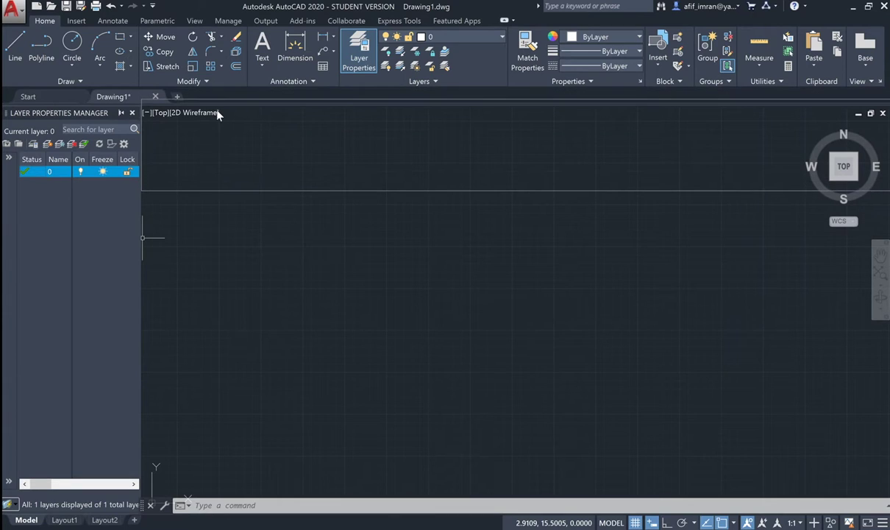
left_click_drag(256, 111, 218, 112)
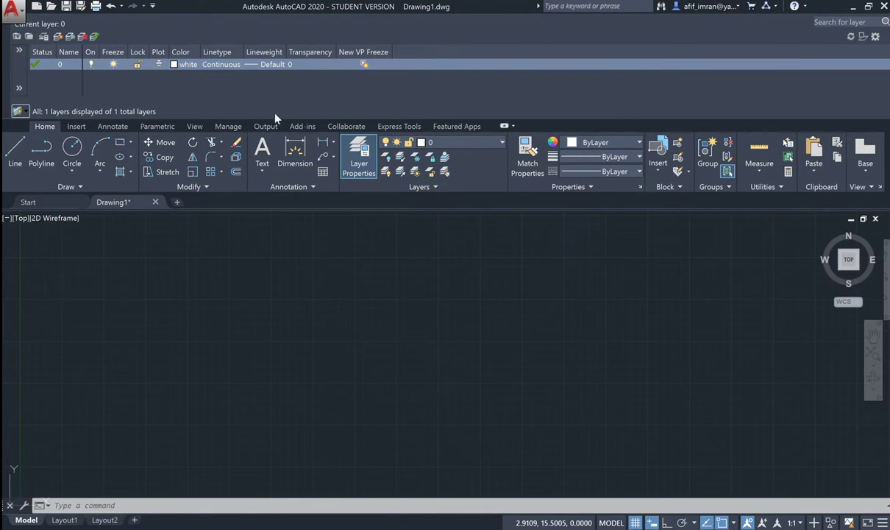
mouse_move(15, 61)
left_mouse_down()
mouse_move(58, 247)
mouse_move(160, 279)
mouse_move(122, 220)
left_mouse_up()
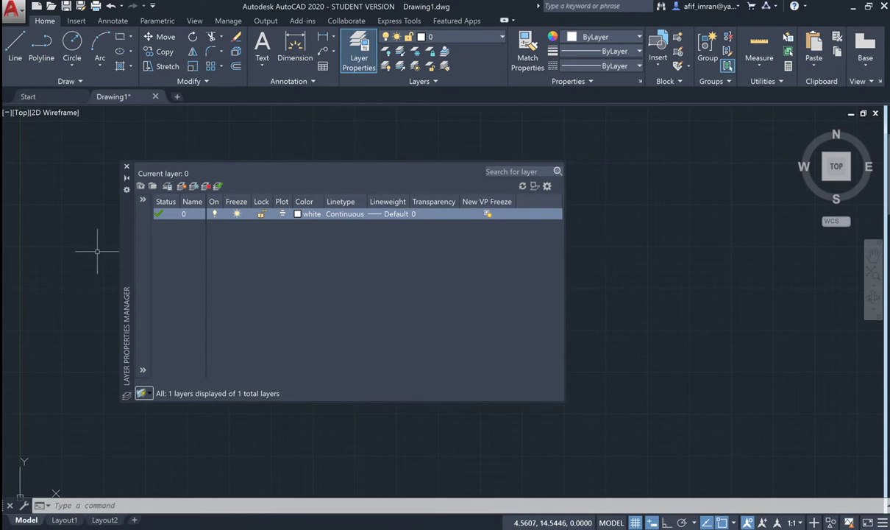
Step: Anchor the layer palette to the left edge, expand and collapse it, then float it mid-drawing
right_click(127, 233)
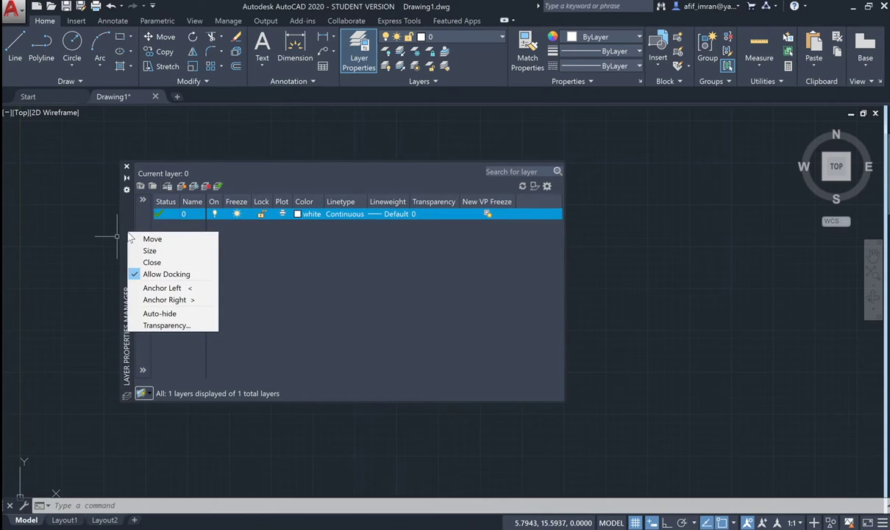
left_click(165, 289)
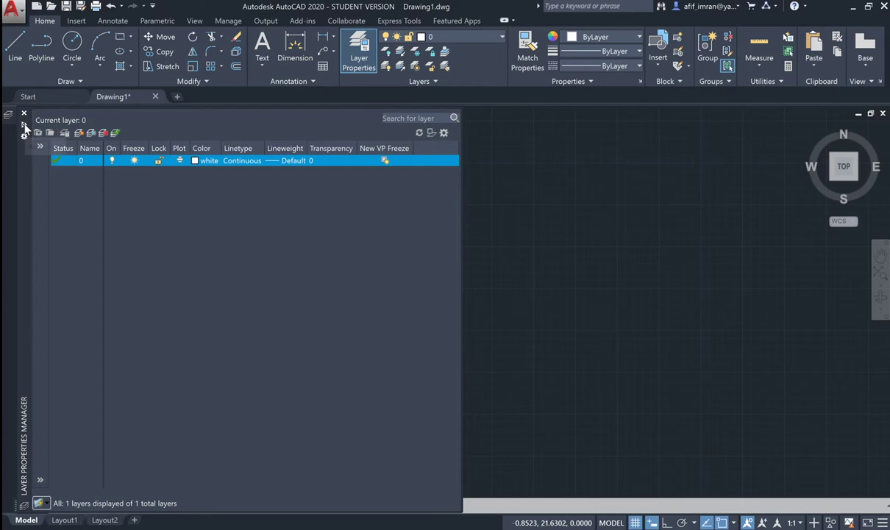
left_click(23, 123)
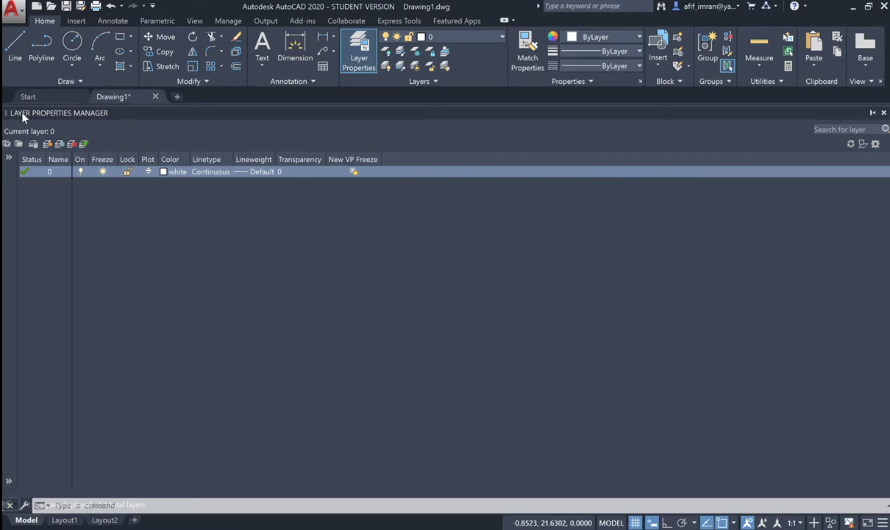
left_click(824, 110)
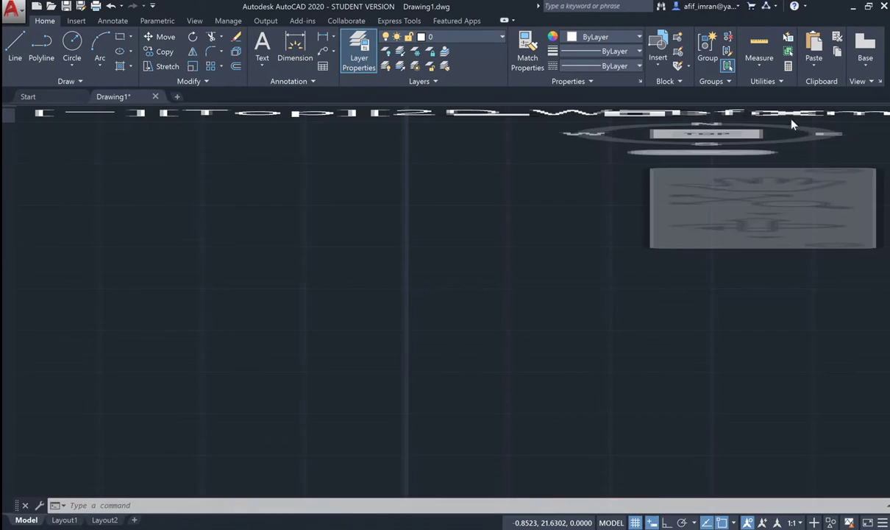
mouse_move(24, 441)
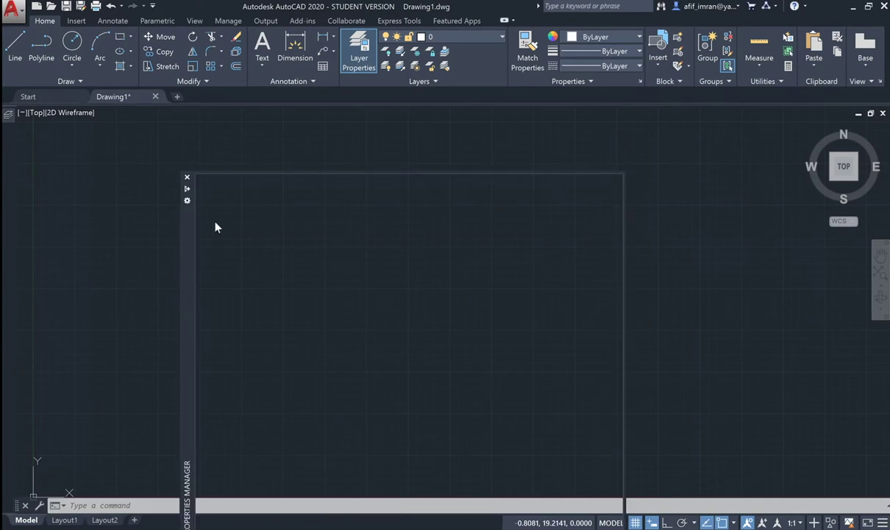
left_click_drag(215, 226, 178, 184)
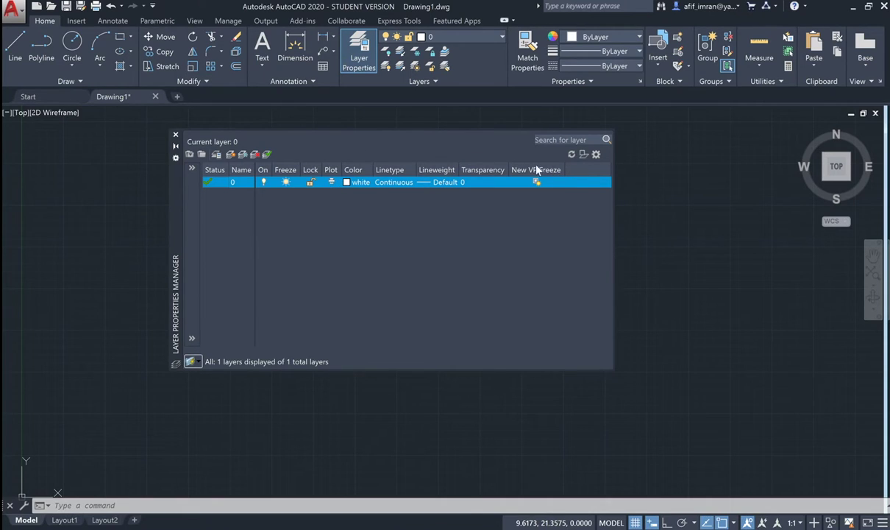
Step: Restore the default layer columns, maximize them to full headings, and resize the palette's edges
right_click(577, 171)
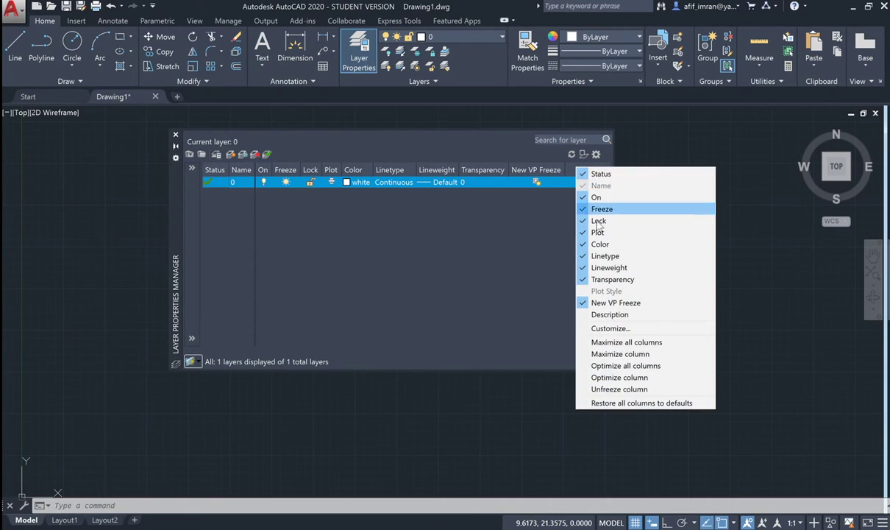
left_click(610, 404)
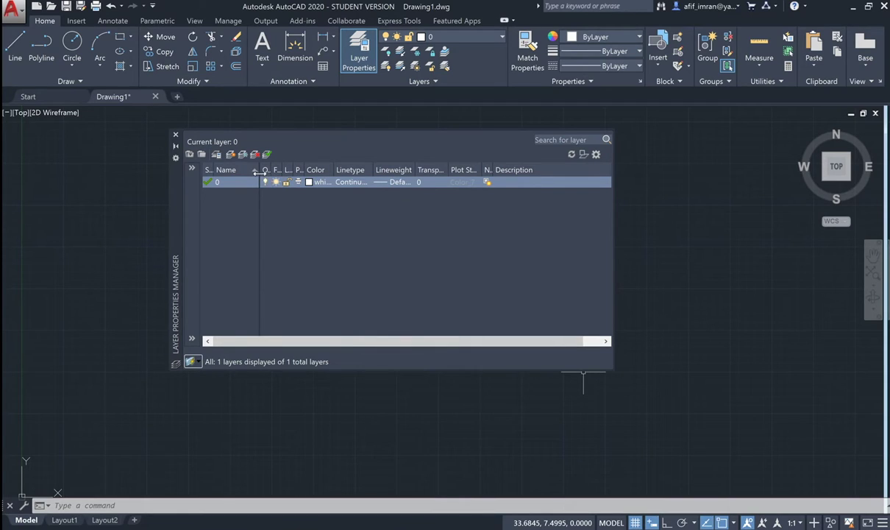
right_click(554, 173)
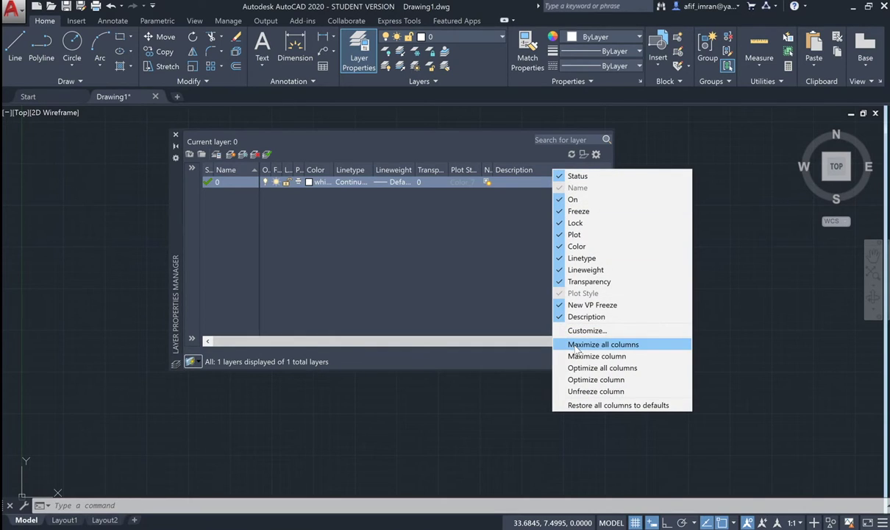
left_click(582, 347)
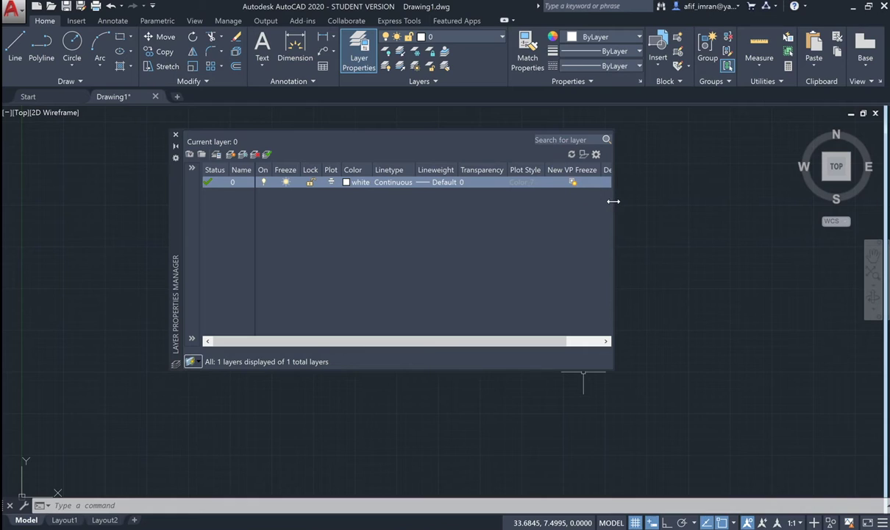
mouse_move(612, 201)
left_mouse_down()
mouse_move(653, 203)
mouse_move(576, 229)
left_mouse_up()
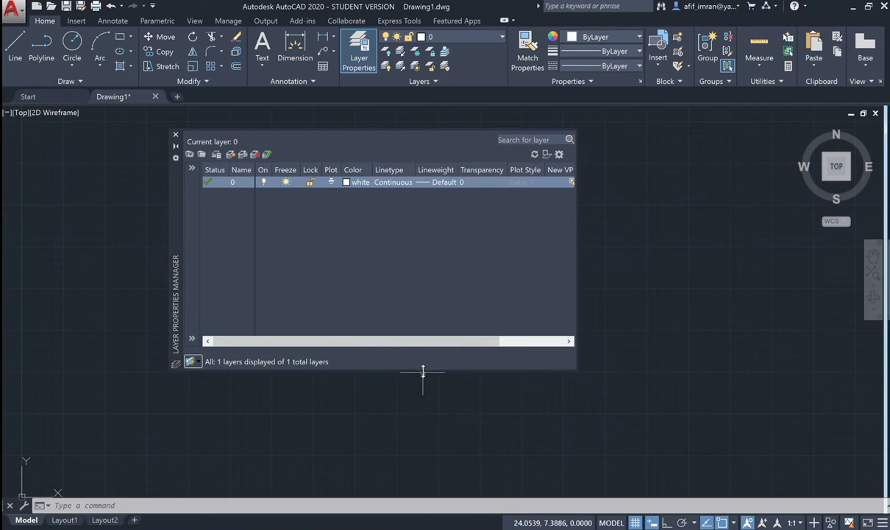
mouse_move(423, 368)
left_mouse_down()
mouse_move(423, 427)
mouse_move(420, 379)
left_mouse_up()
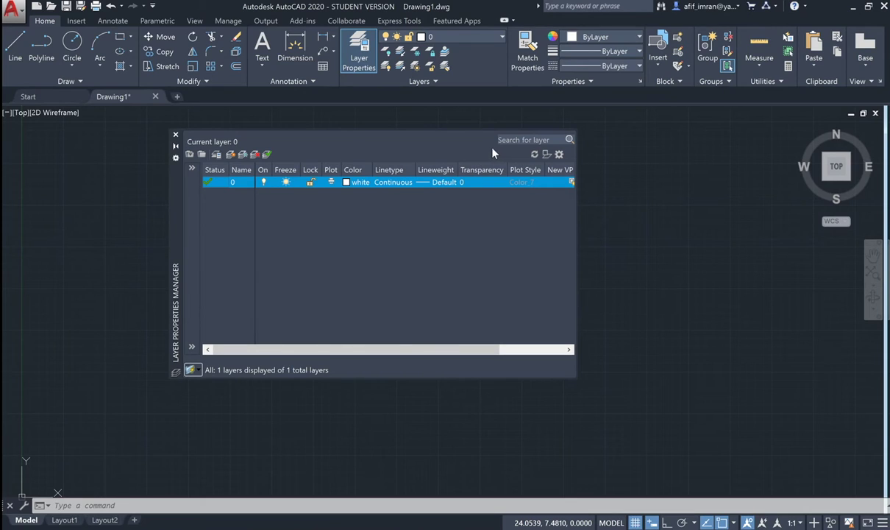
Step: Uncheck New VP Freeze in the Customize Layer Columns window to hide that column
right_click(472, 170)
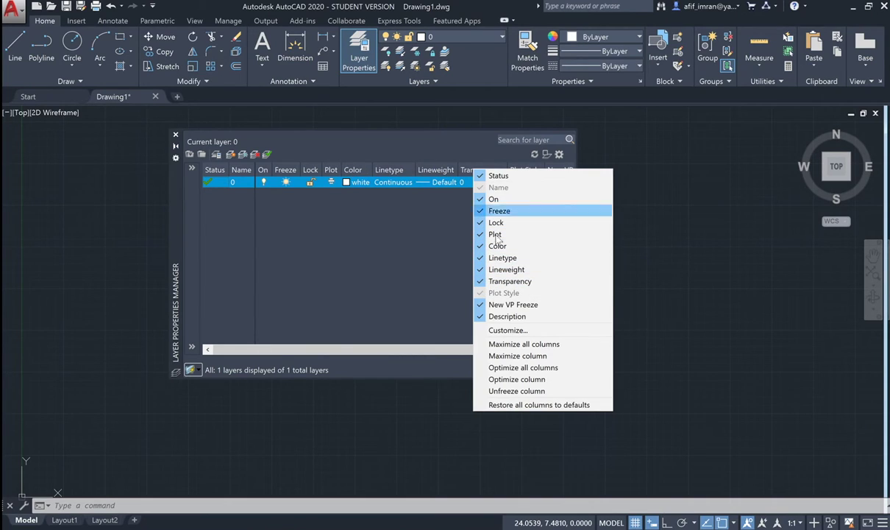
left_click(509, 331)
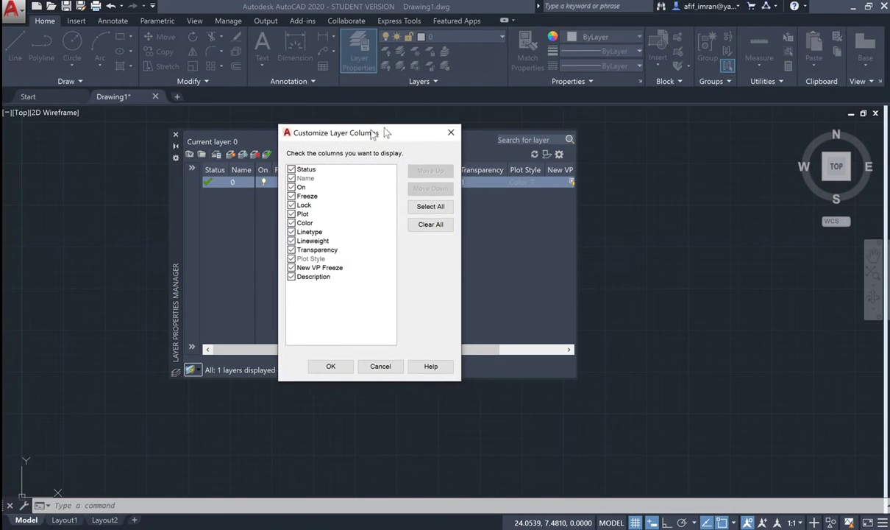
left_click_drag(387, 134, 320, 145)
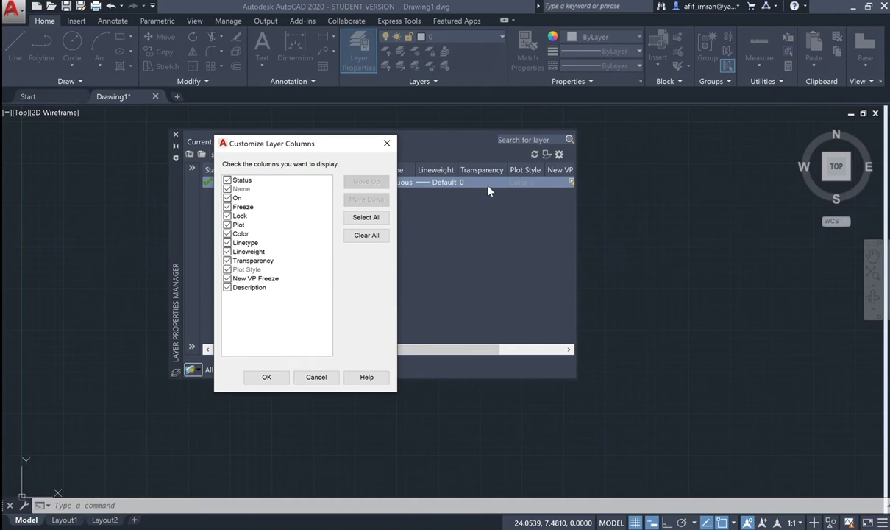
mouse_move(344, 146)
left_mouse_down()
mouse_move(248, 219)
mouse_move(323, 191)
mouse_move(308, 127)
left_mouse_up()
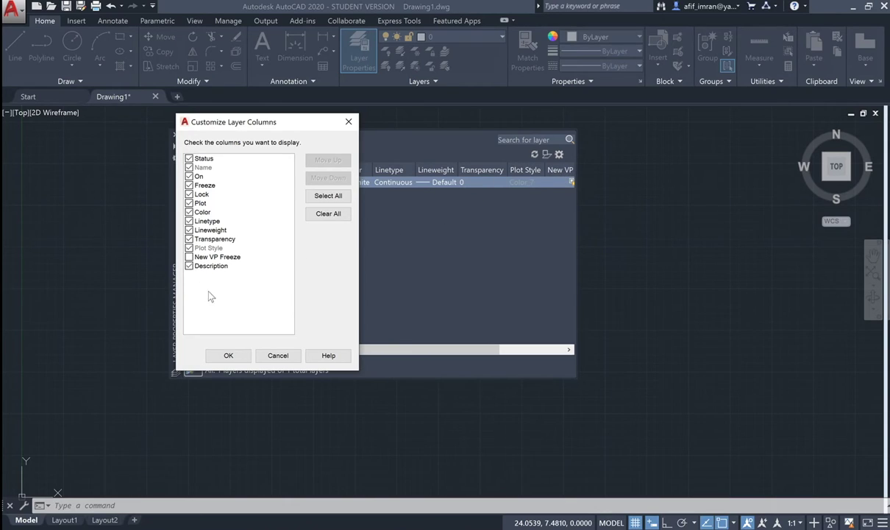
left_click(227, 356)
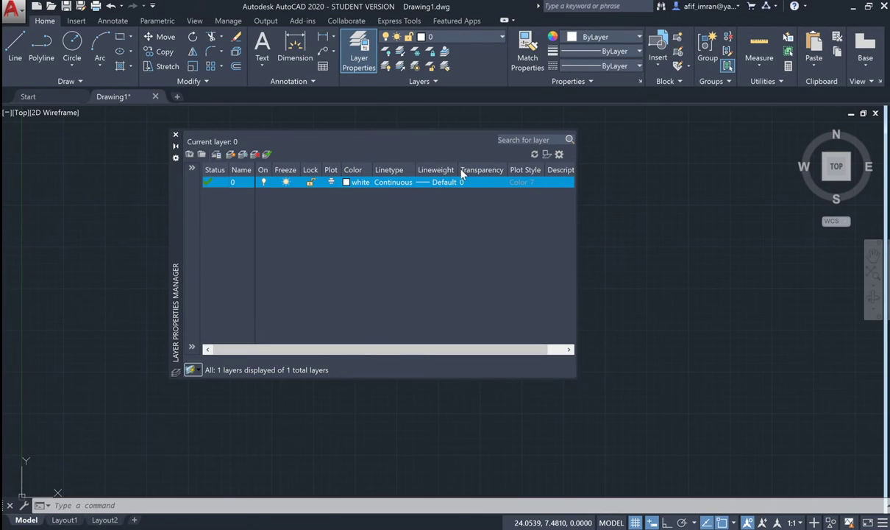
Step: Reopen the column customisation window and close it without further changes
right_click(463, 172)
left_click(519, 332)
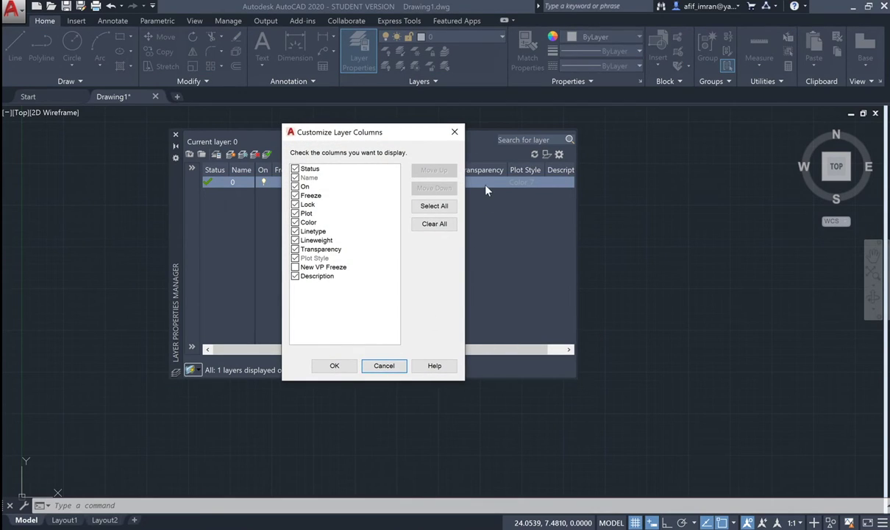
left_click(397, 365)
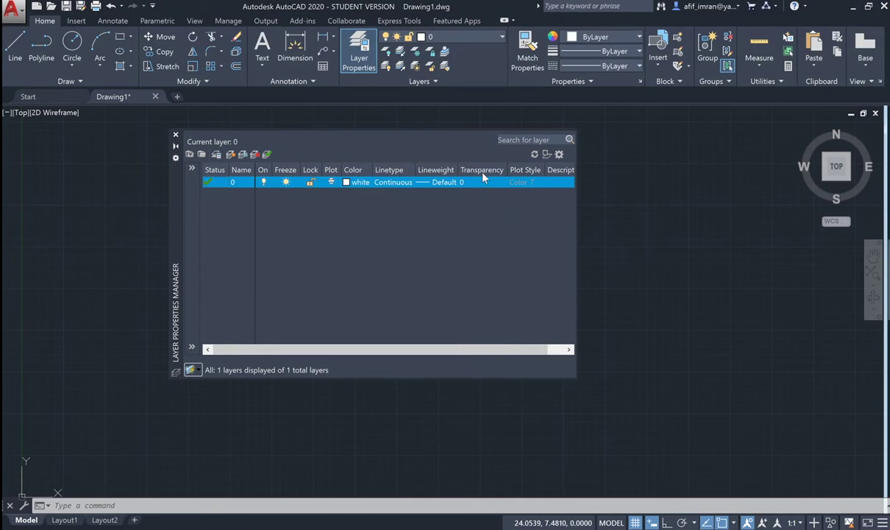
Step: Re-enable the New VP Freeze column from the column header's context menu
right_click(483, 174)
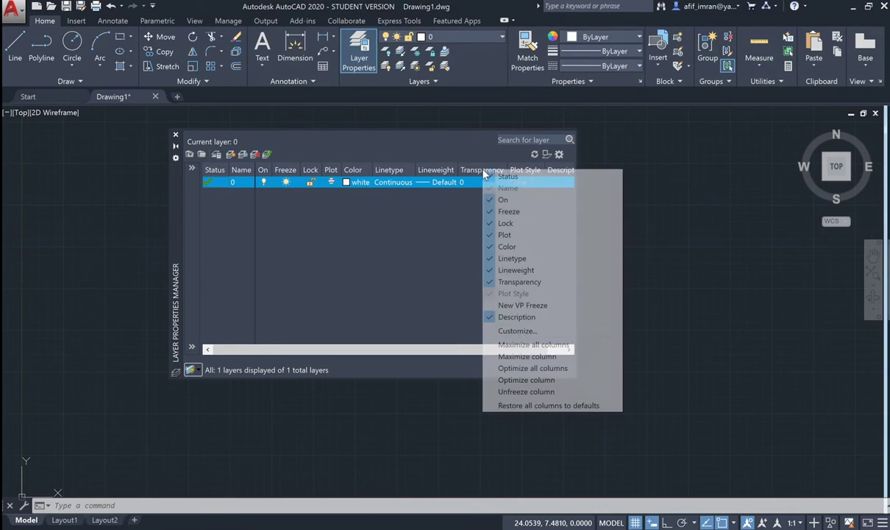
left_click(493, 306)
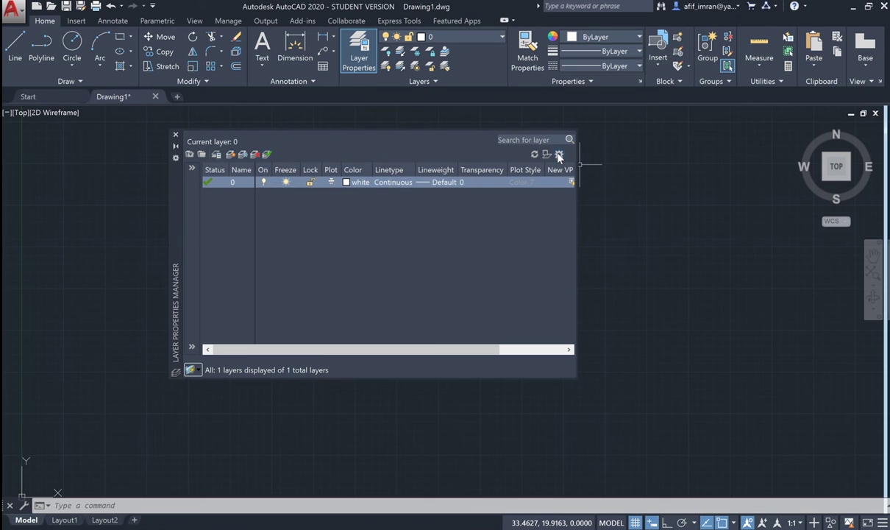
left_click(558, 156)
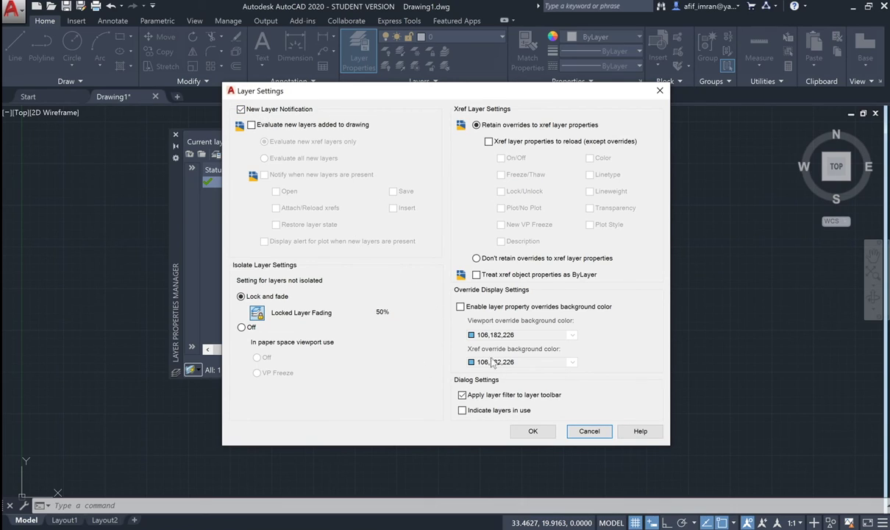
left_click(533, 431)
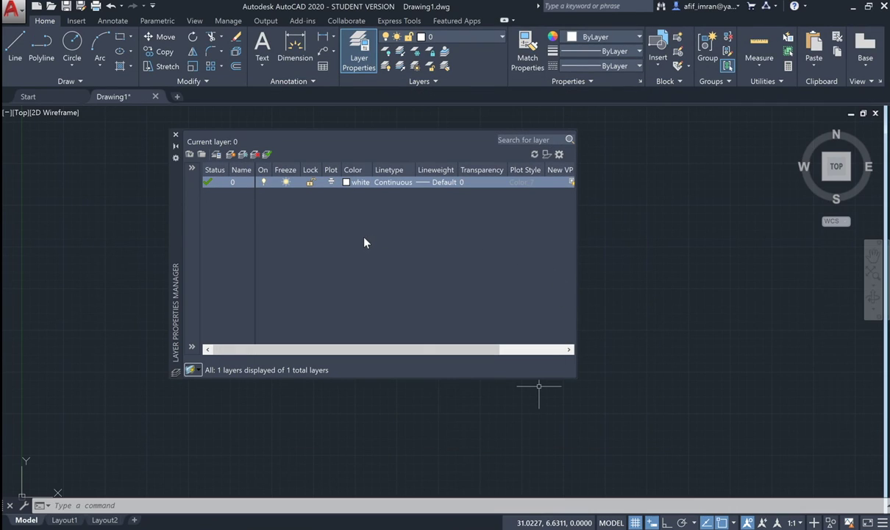